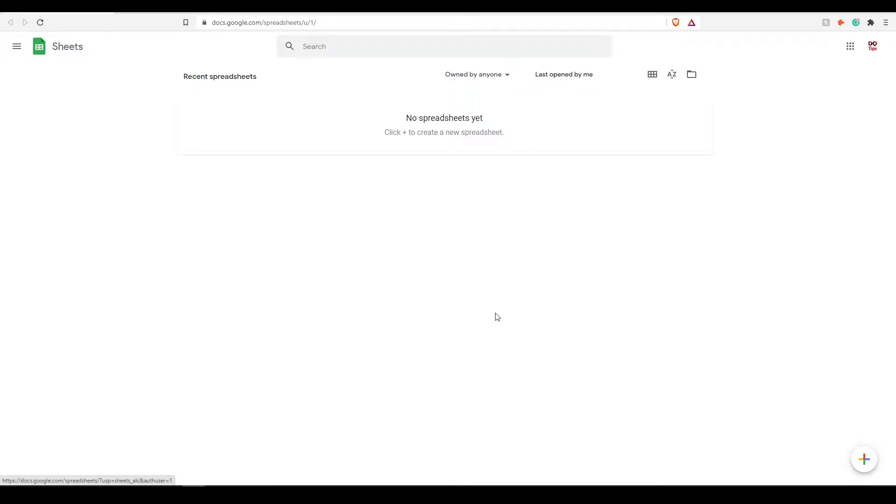
# Create a blank spreadsheet and name it Yearly Budgeting.
pyautogui.click(863, 460)
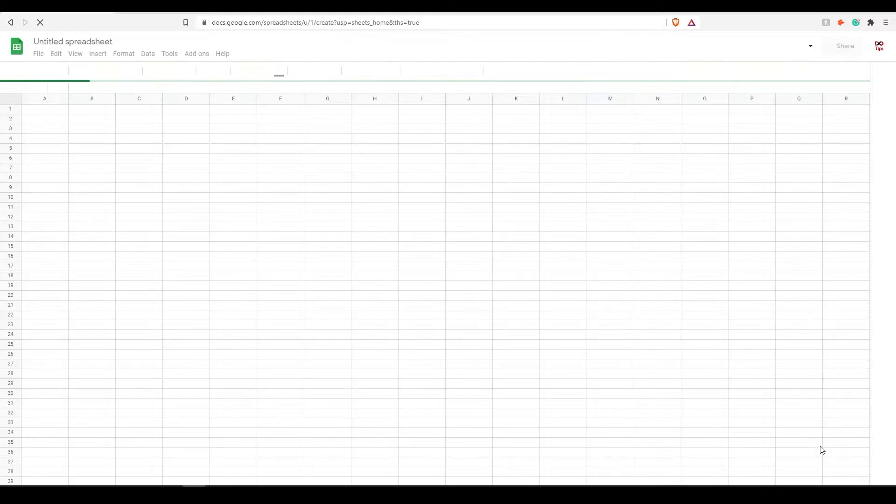
pyautogui.click(74, 40)
pyautogui.write('Yearly Budgeting')
pyautogui.press('Return')
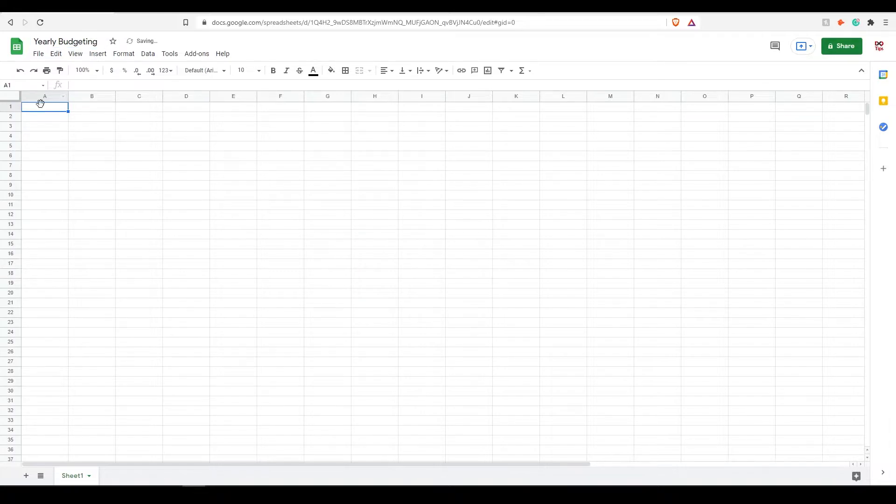
# Merge all cells from A1 to H1 into a single cell.
pyautogui.moveTo(37, 107); pyautogui.dragTo(382, 108)
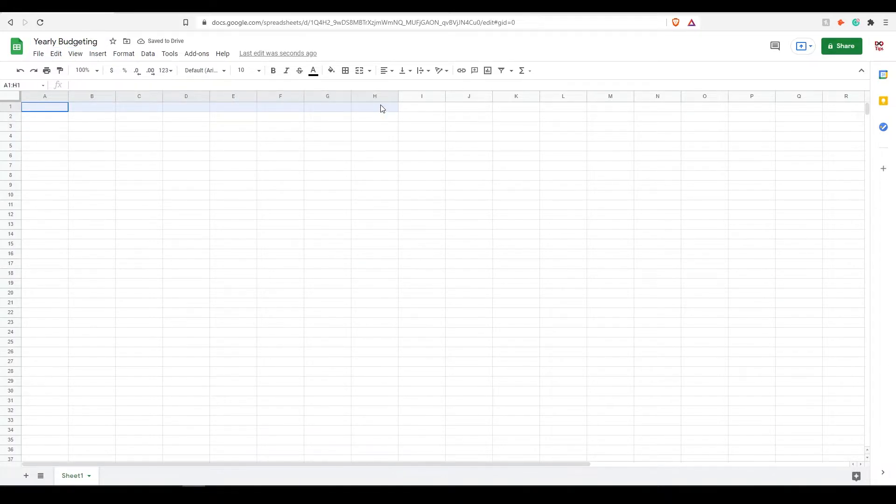
pyautogui.click(120, 55)
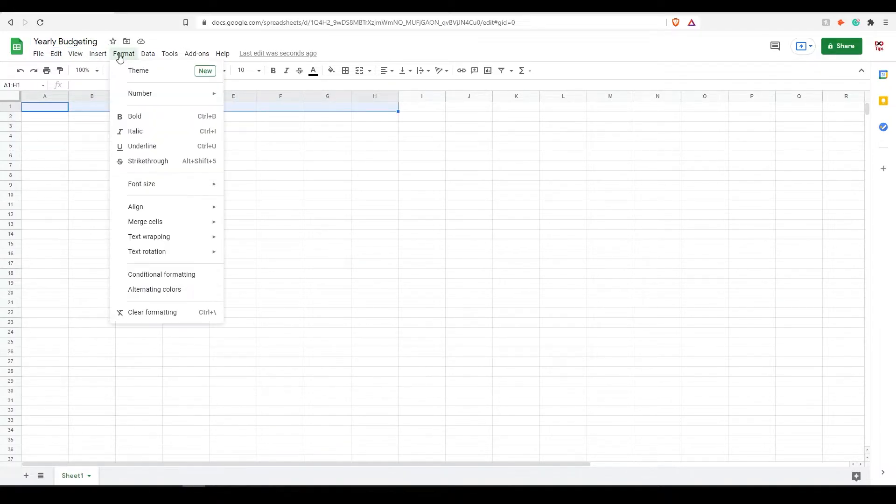
pyautogui.moveTo(153, 223)
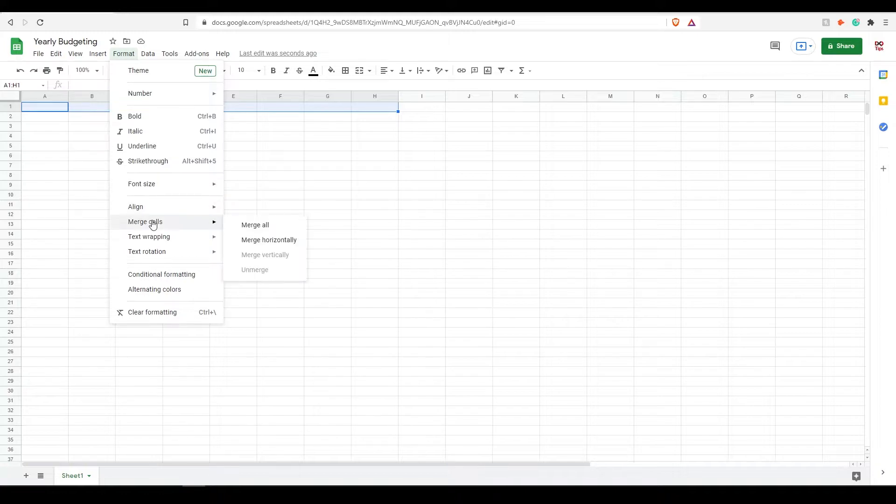
pyautogui.click(237, 225)
pyautogui.click(185, 145)
# Enter the title Yearly Budgeting in the merged cell A1:H1 and fill the cell with bright green.
pyautogui.click(114, 106)
pyautogui.write('Yearly Budgeting')
pyautogui.press('Return')
pyautogui.press('Up')
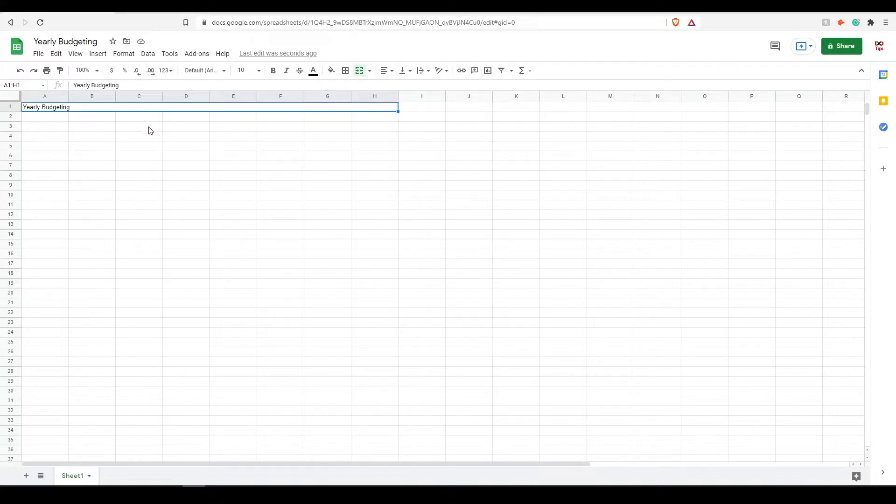
pyautogui.click(331, 71)
pyautogui.click(376, 114)
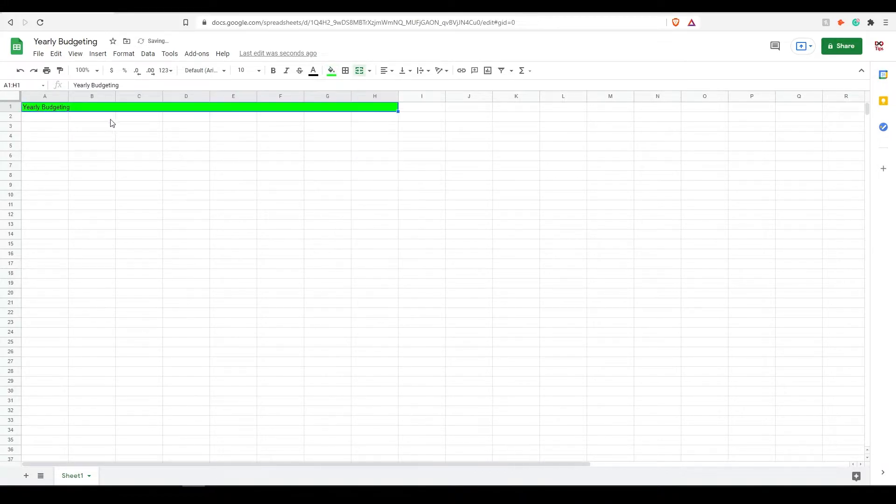
# Set the title's font size to 20 and make it bold.
pyautogui.click(259, 71)
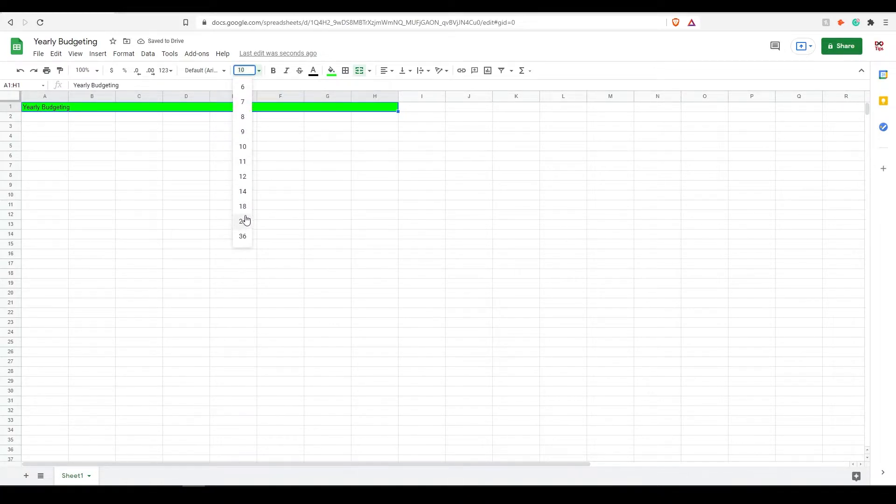
pyautogui.write('20')
pyautogui.press('Return')
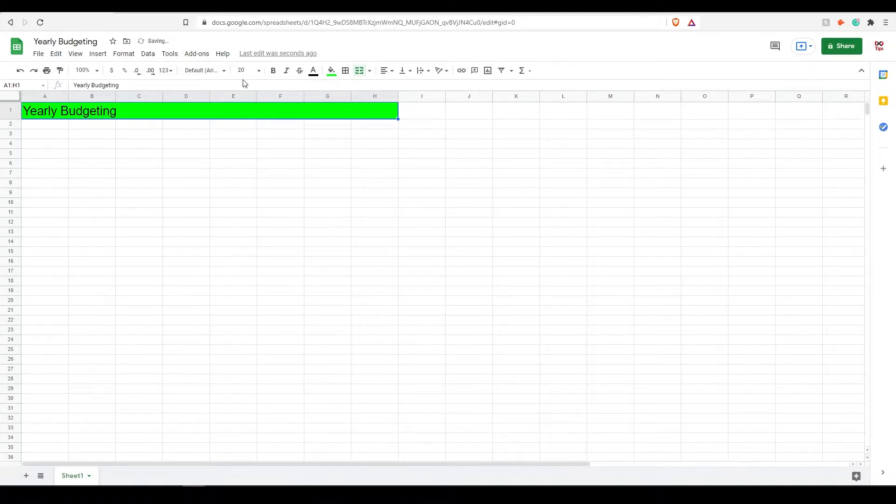
pyautogui.click(273, 70)
pyautogui.click(240, 205)
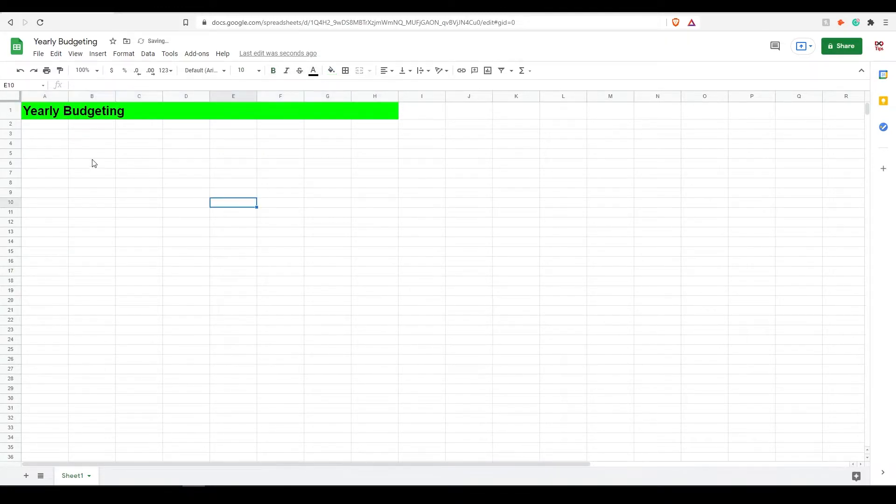
# List the twelve months from January to December down column A, in cells A4 to A15.
pyautogui.click(59, 143)
pyautogui.write('January')
pyautogui.press('Return')
pyautogui.write('February')
pyautogui.press('Return')
pyautogui.write('March')
pyautogui.press('Return')
pyautogui.write('April')
pyautogui.press('Return')
pyautogui.write('May')
pyautogui.press('Return')
pyautogui.write('June')
pyautogui.press('Return')
pyautogui.write('July')
pyautogui.press('Return')
pyautogui.write('August')
pyautogui.press('Return')
pyautogui.write('September')
pyautogui.press('Return')
pyautogui.write('October')
pyautogui.press('Return')
pyautogui.write('November')
pyautogui.press('Return')
pyautogui.write('December')
pyautogui.click(139, 193)
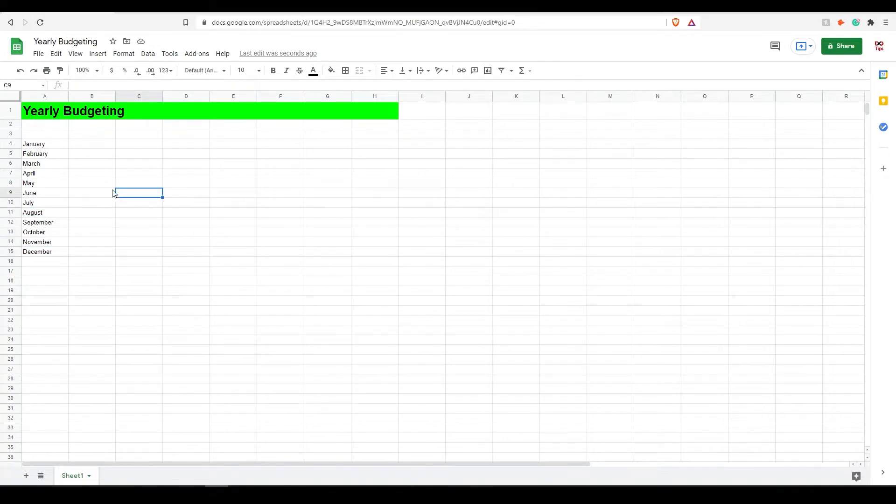
# Enter the headers Months, Total Money In, Mortgage, Bills, Groceries, Savings, Entertainment and Total across cells A2 to H2.
pyautogui.click(42, 125)
pyautogui.write('Months')
pyautogui.press('Tab')
pyautogui.write('Total Money In')
pyautogui.press('Tab')
pyautogui.write('Mortgage')
pyautogui.press('Tab')
pyautogui.write('Bills')
pyautogui.press('Tab')
pyautogui.write('Groceries')
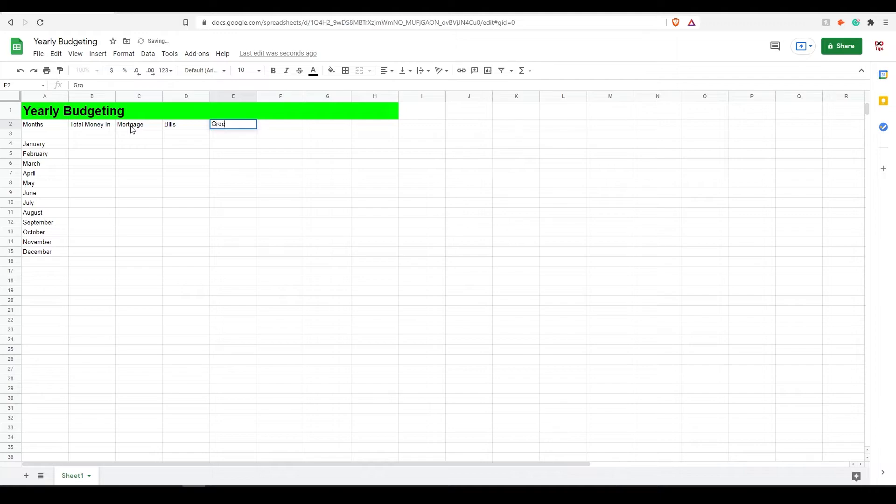
pyautogui.click(288, 128)
pyautogui.write('Savings')
pyautogui.press('Tab')
pyautogui.write('Entertainment')
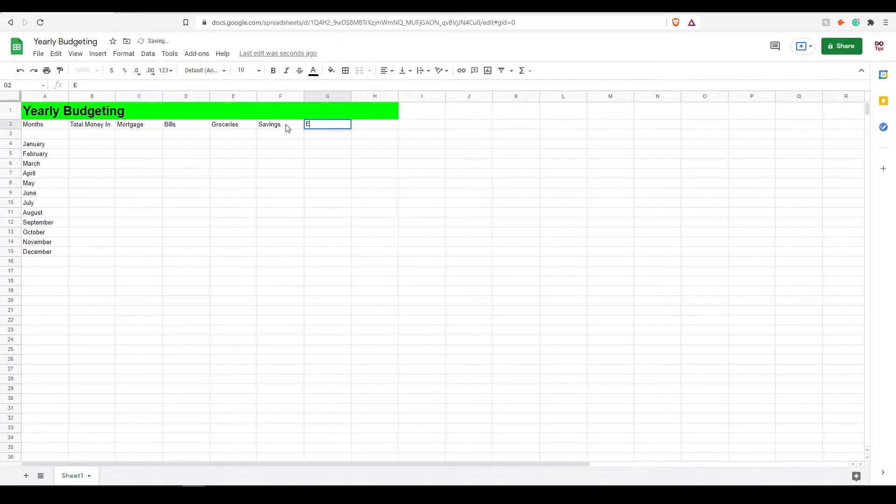
pyautogui.press('Tab')
pyautogui.write('Total')
pyautogui.press('Tab')
pyautogui.click(288, 163)
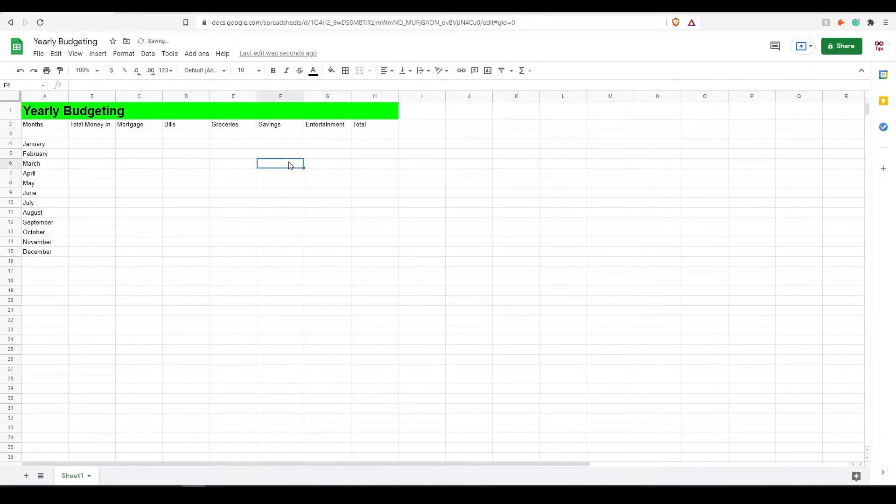
pyautogui.click(91, 146)
pyautogui.click(410, 145)
pyautogui.moveTo(377, 146); pyautogui.dragTo(377, 246)
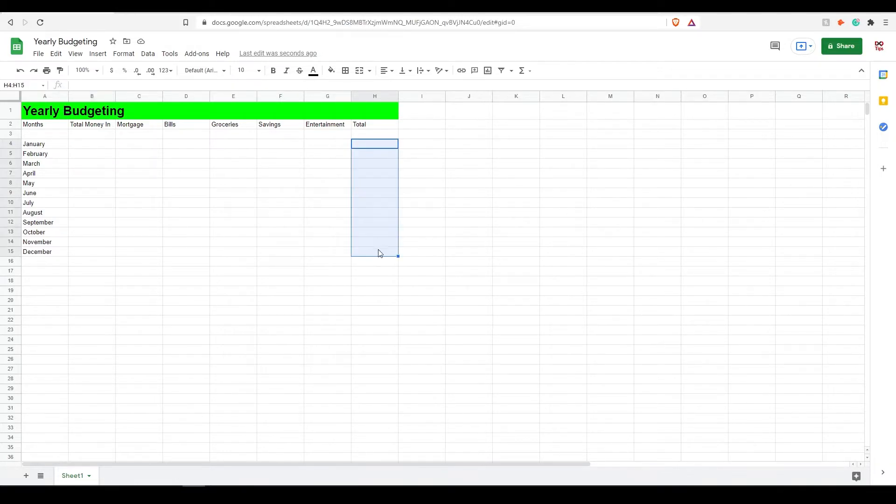
pyautogui.click(378, 251)
# Fill January's row with $6000 total money in, 1500 mortgage, 400 bills, 400 groceries, 500 savings and 400 entertainment.
pyautogui.click(92, 146)
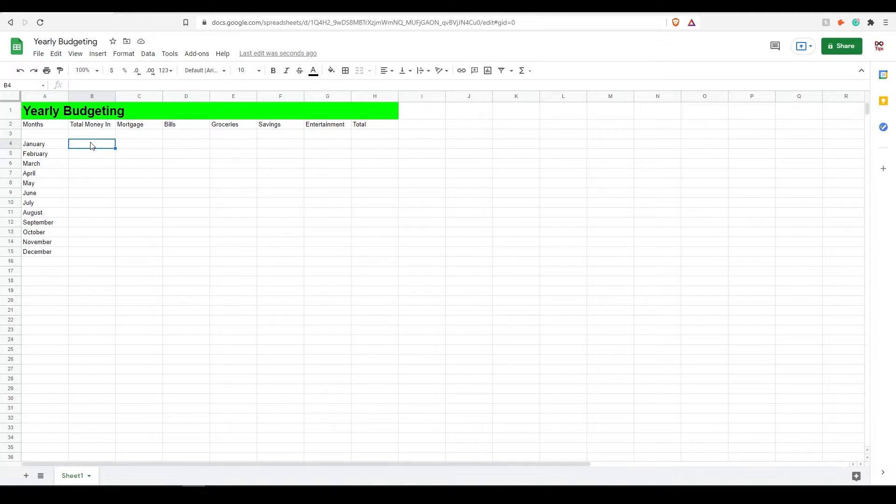
pyautogui.write('$6000')
pyautogui.press('Tab')
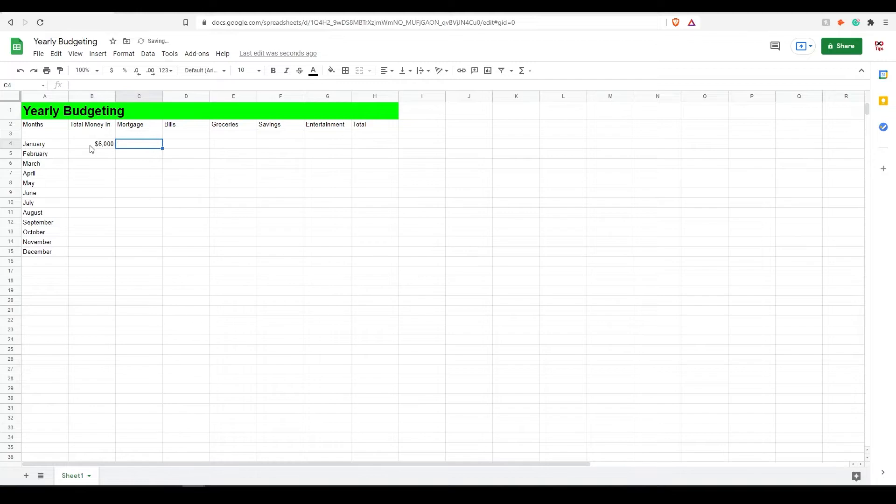
pyautogui.write('1500')
pyautogui.press('Tab')
pyautogui.write('400')
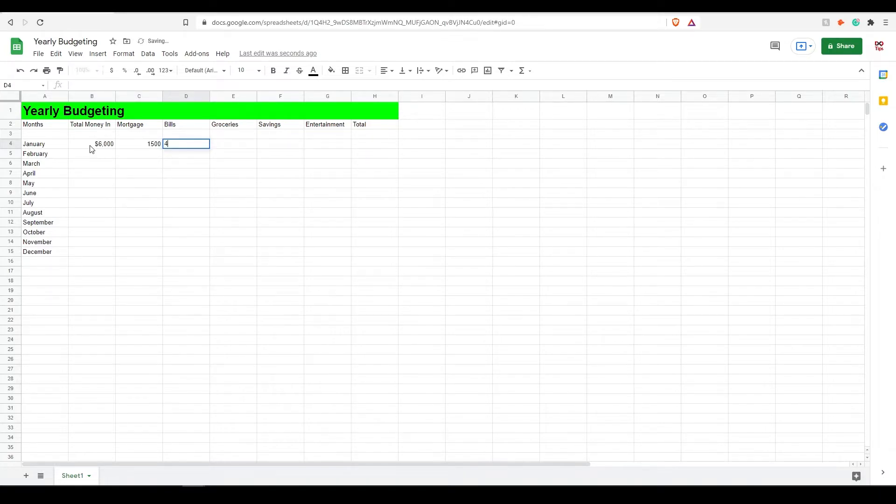
pyautogui.press('Tab')
pyautogui.write('400')
pyautogui.press('Tab')
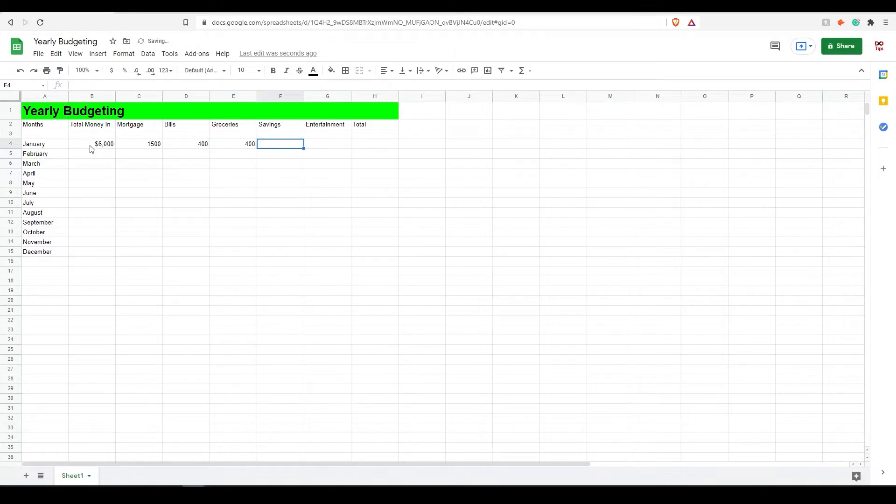
pyautogui.write('500')
pyautogui.press('Tab')
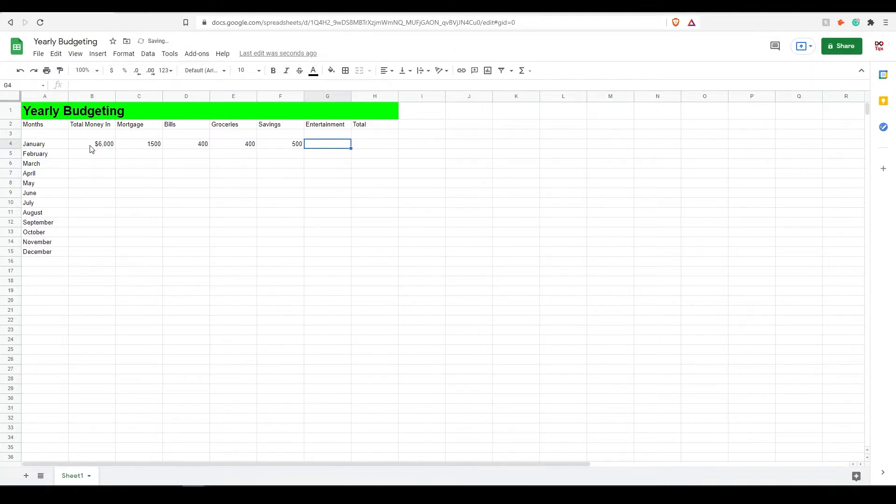
pyautogui.write('400')
pyautogui.press('Tab')
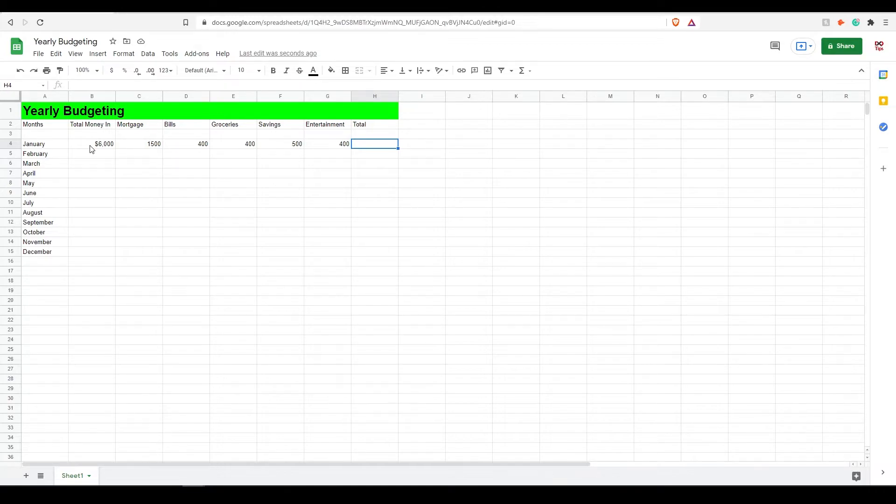
# Try the formula =B4-SUM(C4:G4) as January's total in H4, and clear the cell again.
pyautogui.write('=')
pyautogui.write('B=4')
pyautogui.press('BackSpace')
pyautogui.press('BackSpace')
pyautogui.write('4-S')
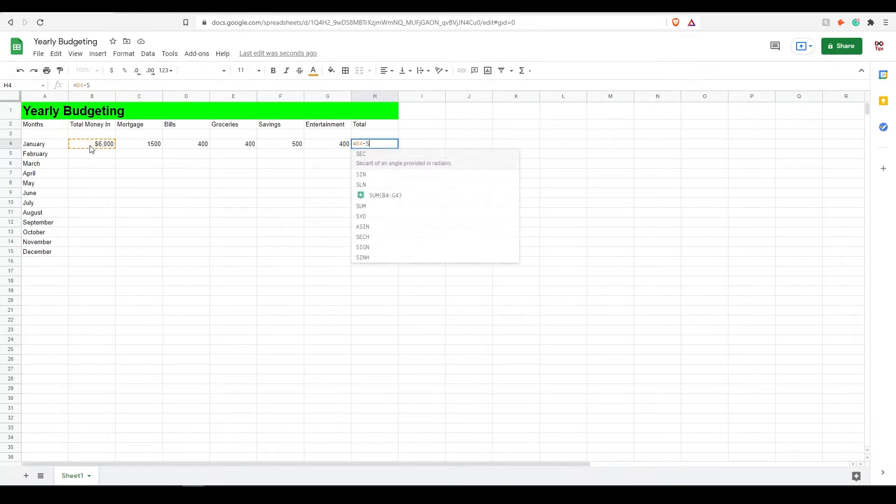
pyautogui.write('UM(')
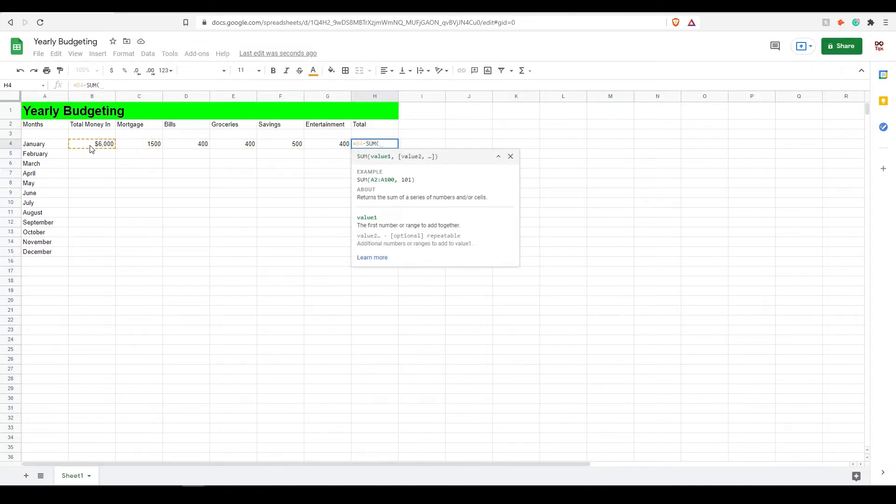
pyautogui.write('C4')
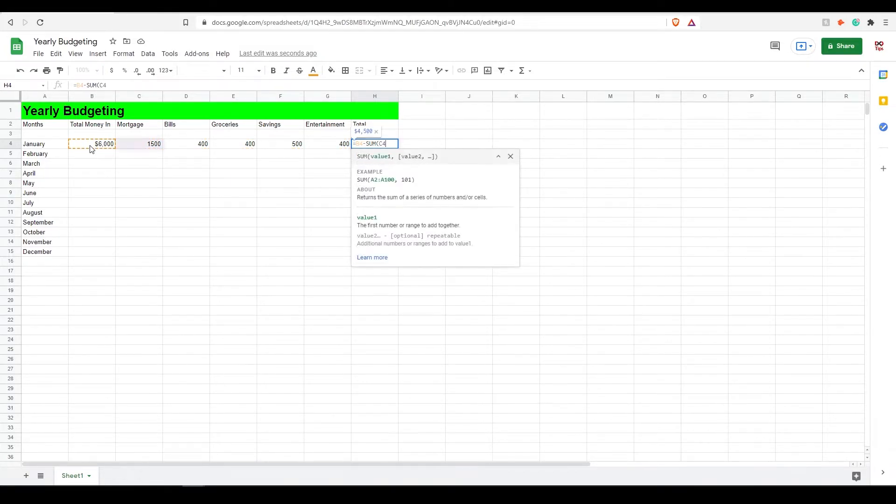
pyautogui.write(':G')
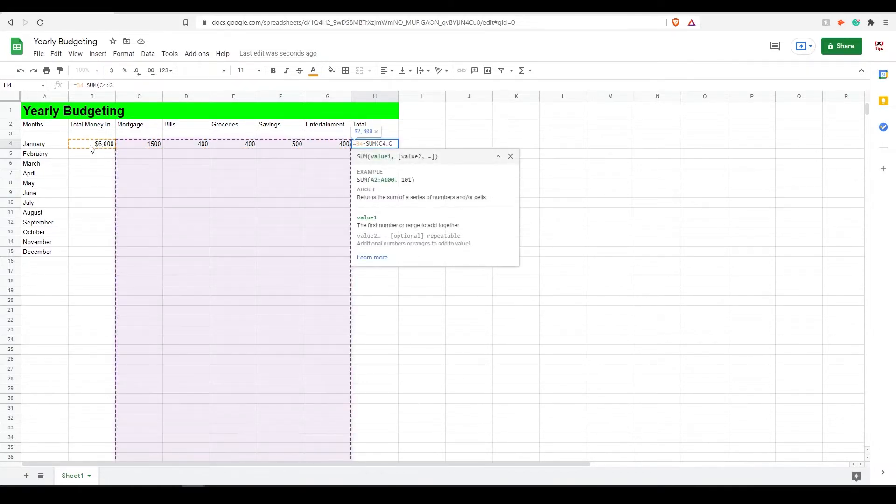
pyautogui.write(')')
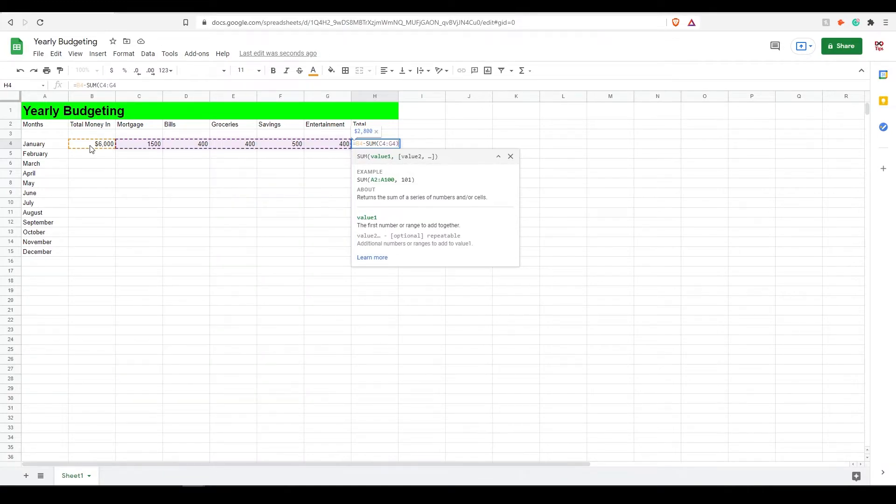
pyautogui.press('Return')
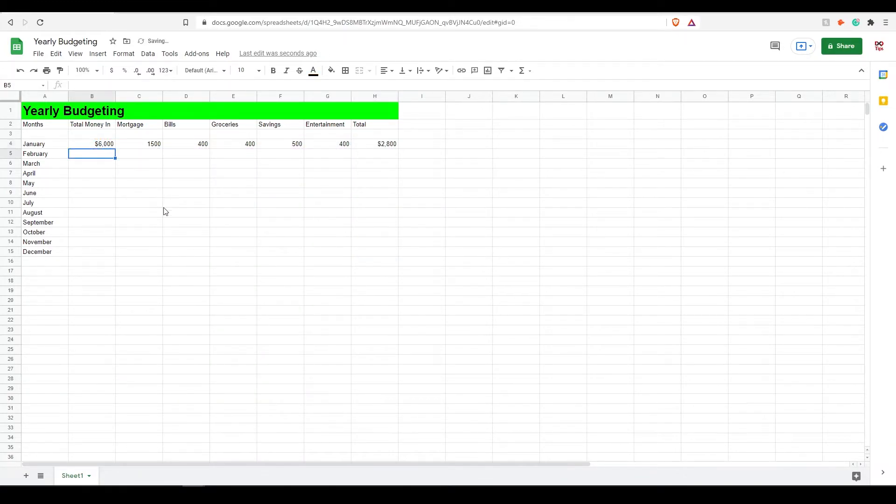
pyautogui.click(375, 146)
pyautogui.press('Delete')
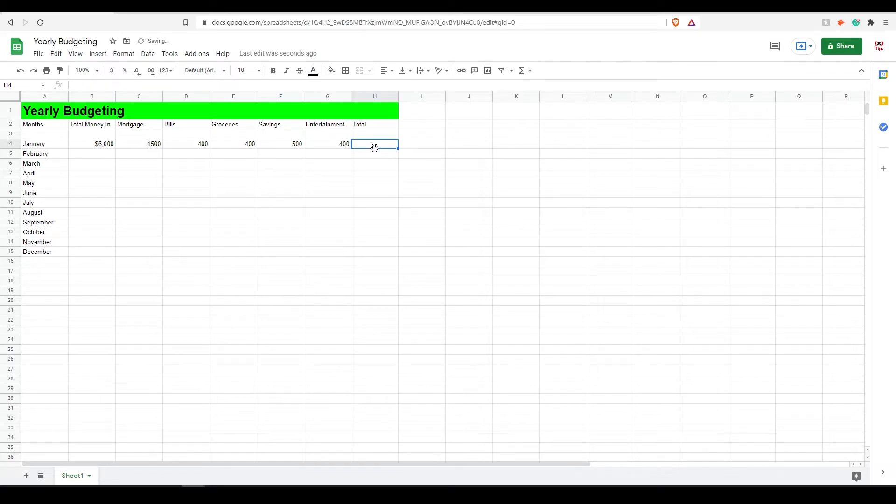
# Calculate January's total in H4 by subtracting its expenses from the money in, using the formula =B4-SUM(C4:G4).
pyautogui.write('=')
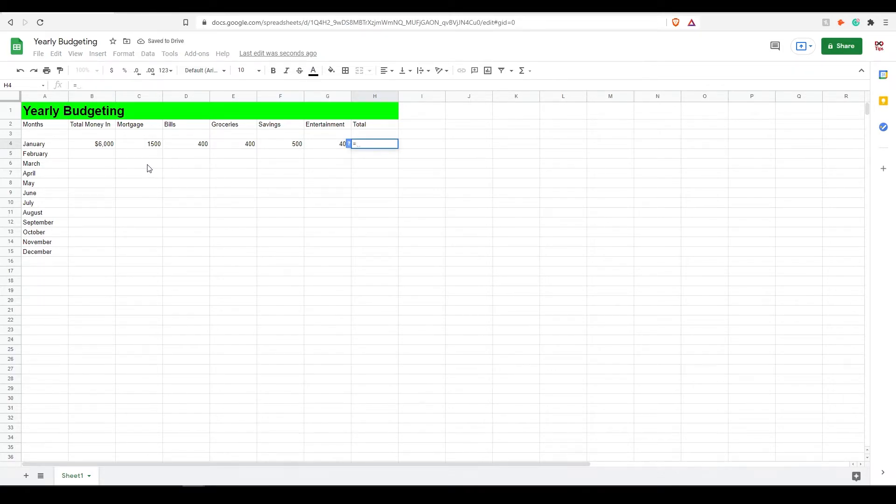
pyautogui.click(100, 146)
pyautogui.write('-SUM')
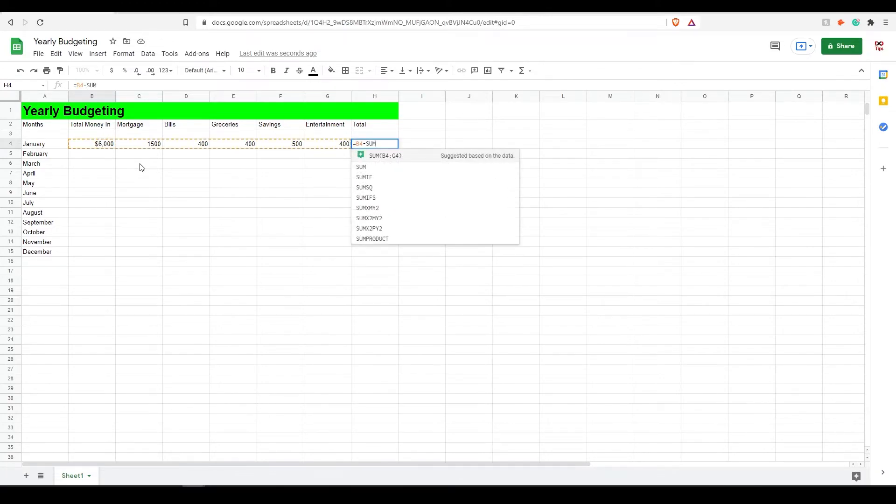
pyautogui.write('(')
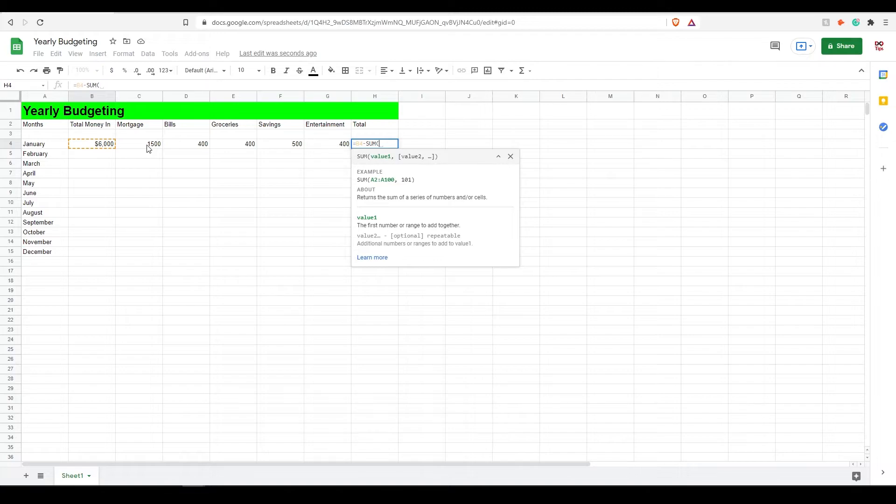
pyautogui.click(148, 148)
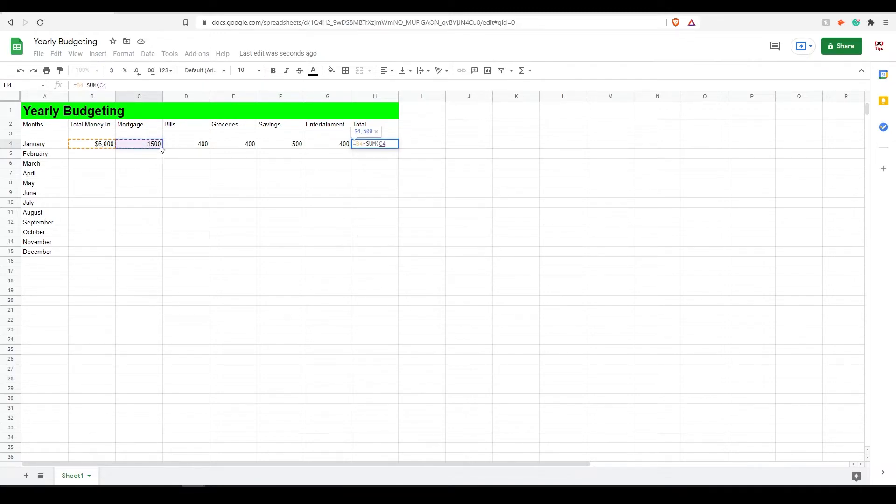
pyautogui.keyDown('shift'); pyautogui.click(334, 146); pyautogui.keyUp('shift')
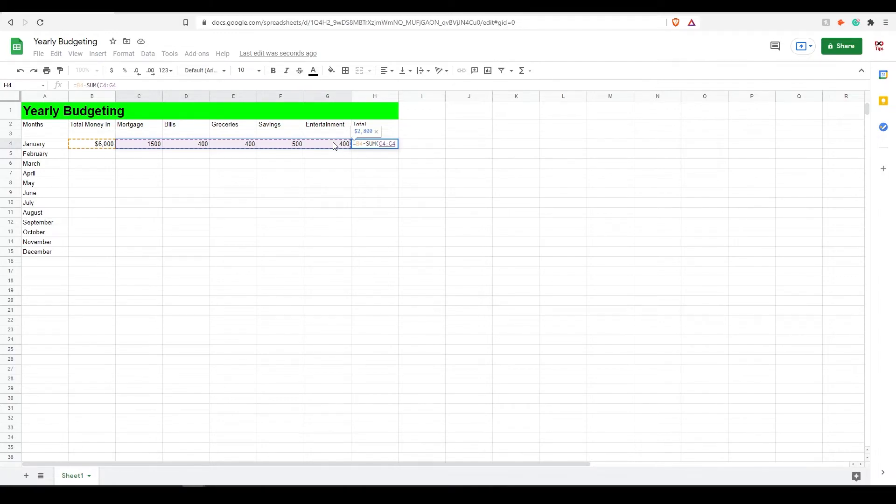
pyautogui.write(')')
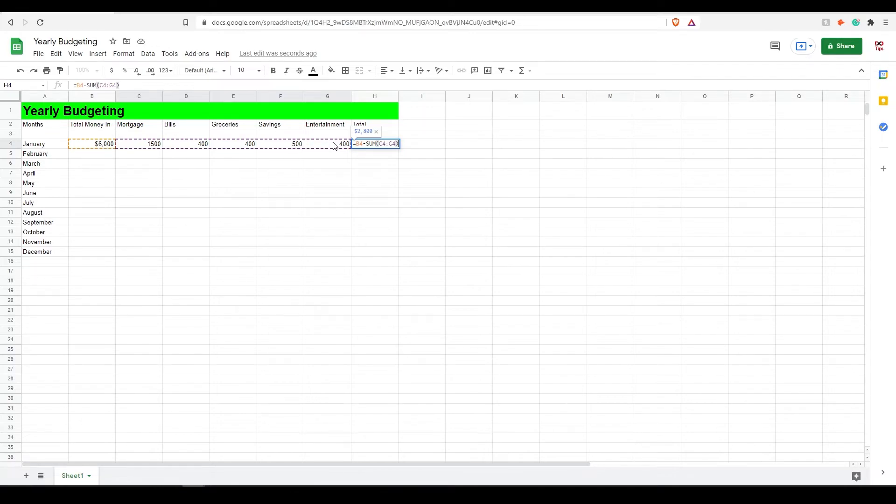
pyautogui.press('Return')
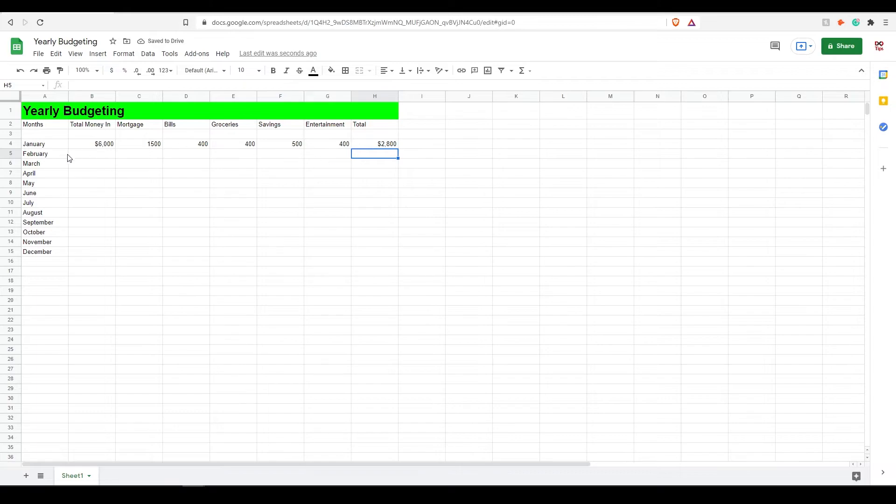
# Fill February's row from B5 with 5000, 2000, 200, 300, 500, 400 and March's with 2000, 1000, 200, 200, 300, 350.
pyautogui.click(100, 154)
pyautogui.write('5000\t2000\t200\t300\t500\t400')
pyautogui.press('Return')
pyautogui.write('2000\t1000\t200\t200\t300\t350')
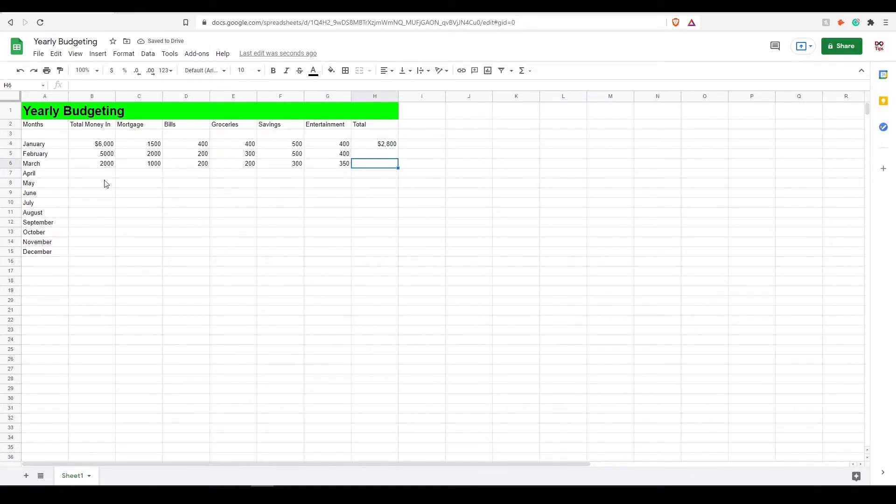
pyautogui.press('Return')
# Fill April's row from B7 with 2500, 900, 400, 300, 200, 300 and May's with 5000, 2000, 300, 200, 200, 100.
pyautogui.write('2500')
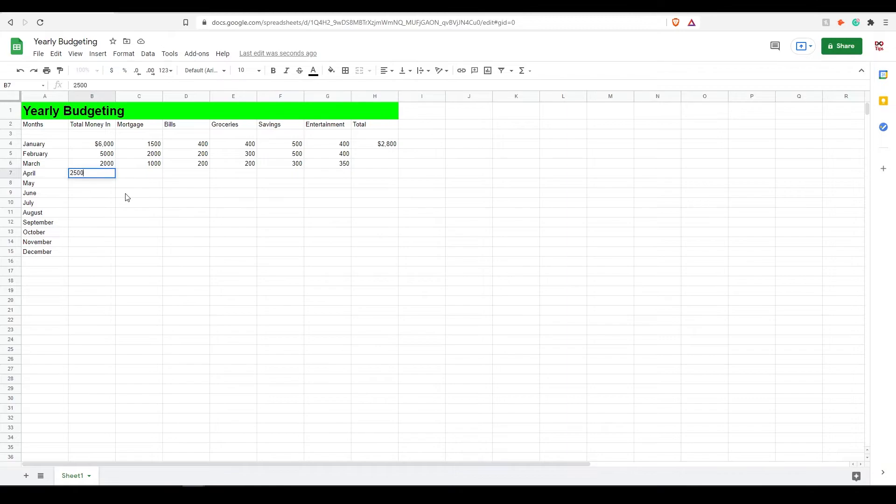
pyautogui.write('\t900\t400\t300\t200\t300')
pyautogui.press('Return')
pyautogui.write('5000\t2000\t300\t200\t200\t100')
pyautogui.press('Return')
# Fill June's row from B9 with 6000, 2000, 300, 200, 500, 100 and July's with 3000, 500, 200, 300, 200, 500.
pyautogui.write('6000')
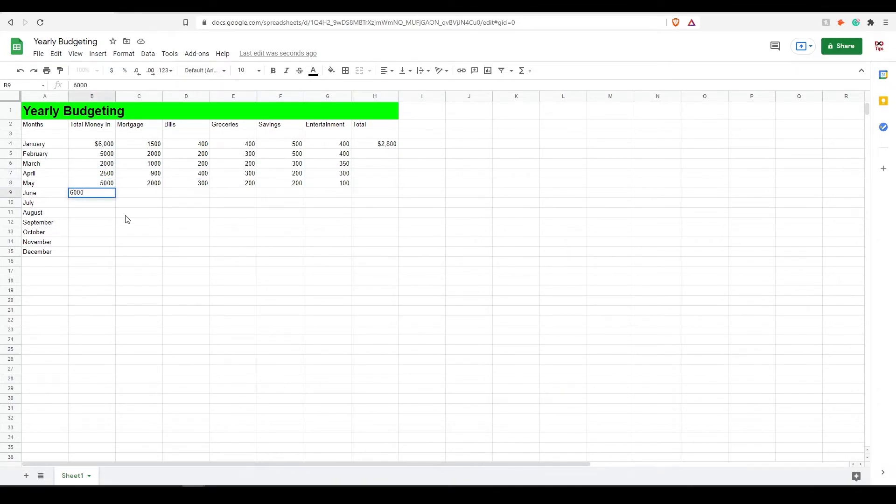
pyautogui.write('\t2000\t300\t200\t500\t100')
pyautogui.press('Return')
pyautogui.write('3000\t500\t200\t300\t200\t500')
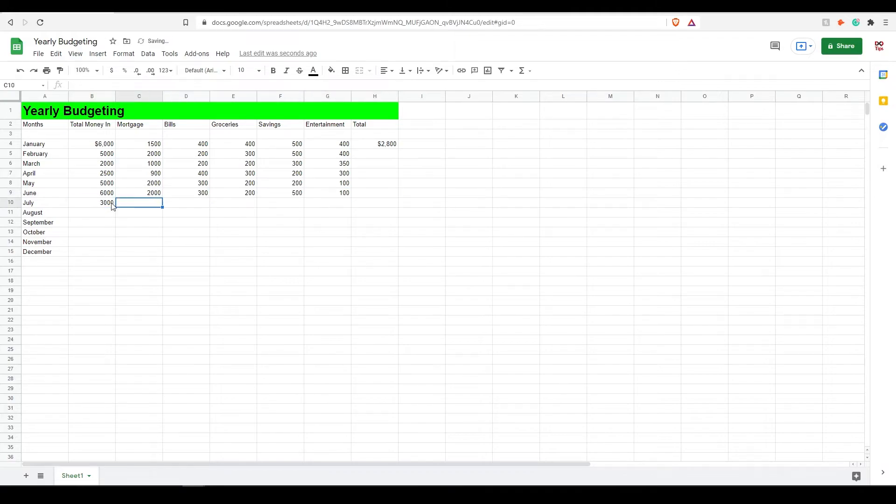
# Copy the February to July amounts into the rows starting at August, and clear the surplus amounts in row 16 below December.
pyautogui.moveTo(92, 154); pyautogui.dragTo(328, 202)
pyautogui.hotkey('ctrl', 'c')
pyautogui.click(92, 212)
pyautogui.hotkey('ctrl', 'v')
pyautogui.click(186, 290)
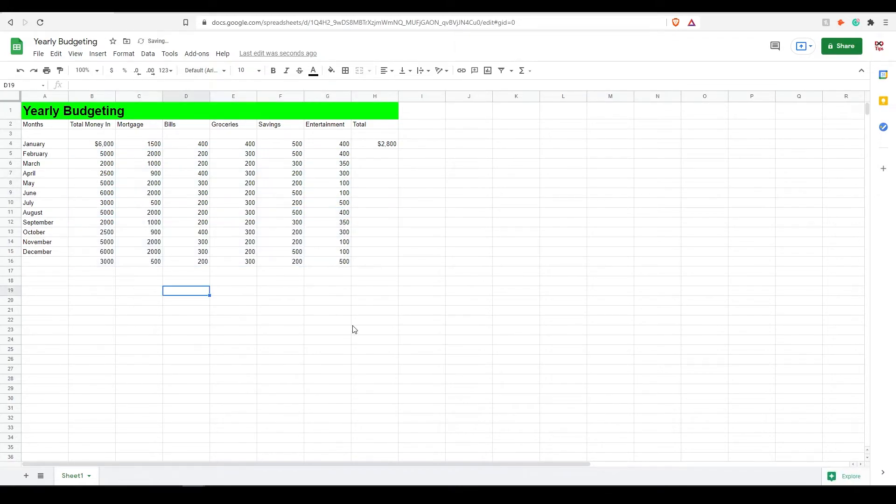
pyautogui.moveTo(92, 261); pyautogui.dragTo(328, 261)
pyautogui.press('Delete')
pyautogui.click(375, 271)
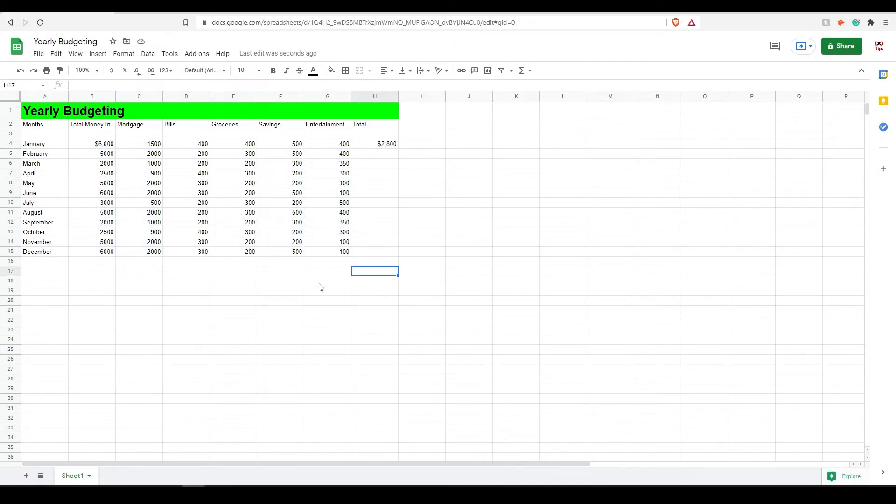
# Extend January's total formula from H4 down through December's row in H15.
pyautogui.click(381, 148)
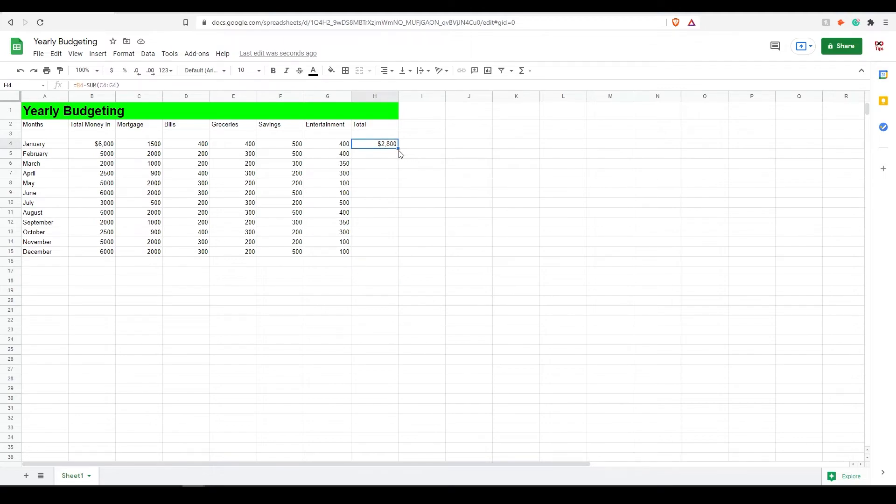
pyautogui.moveTo(398, 148); pyautogui.dragTo(397, 257)
pyautogui.click(418, 291)
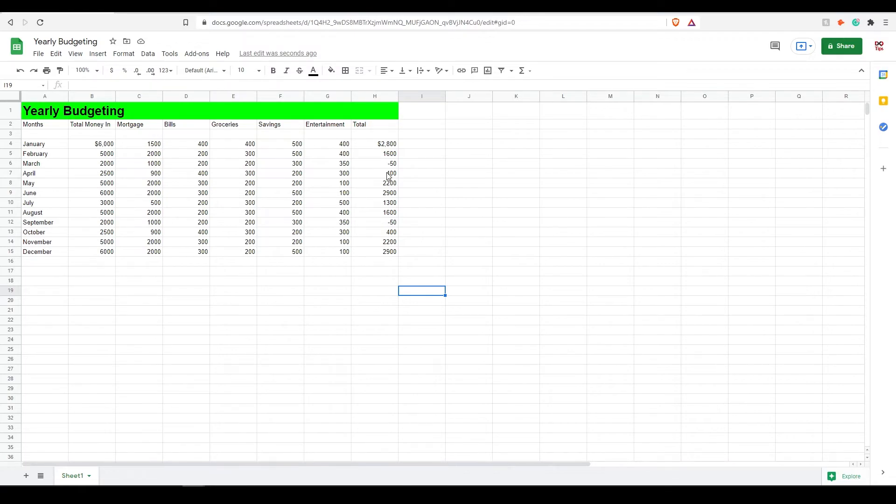
# Create a conditional formatting rule on the monthly totals H4:H15 for values less than 0.
pyautogui.moveTo(390, 144); pyautogui.dragTo(392, 252)
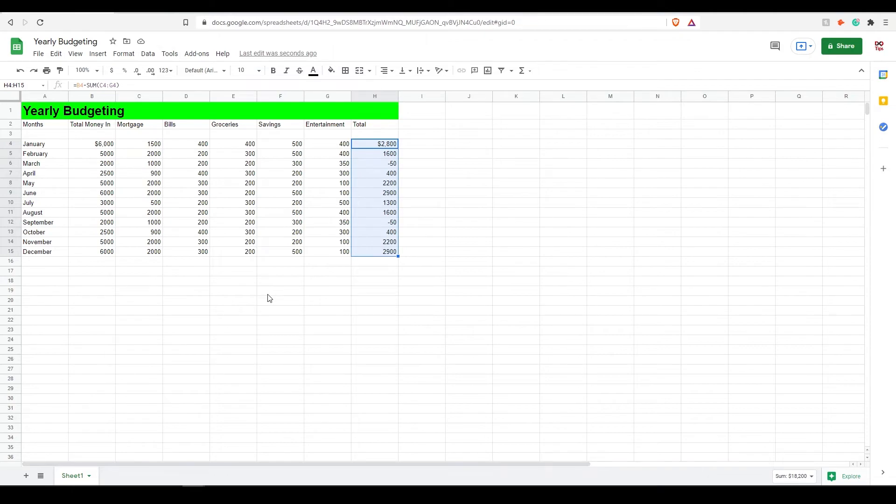
pyautogui.click(123, 54)
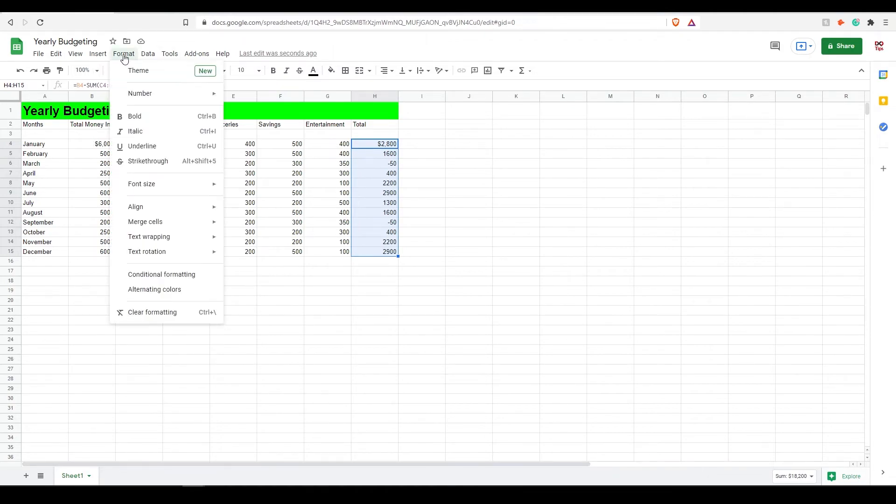
pyautogui.click(158, 275)
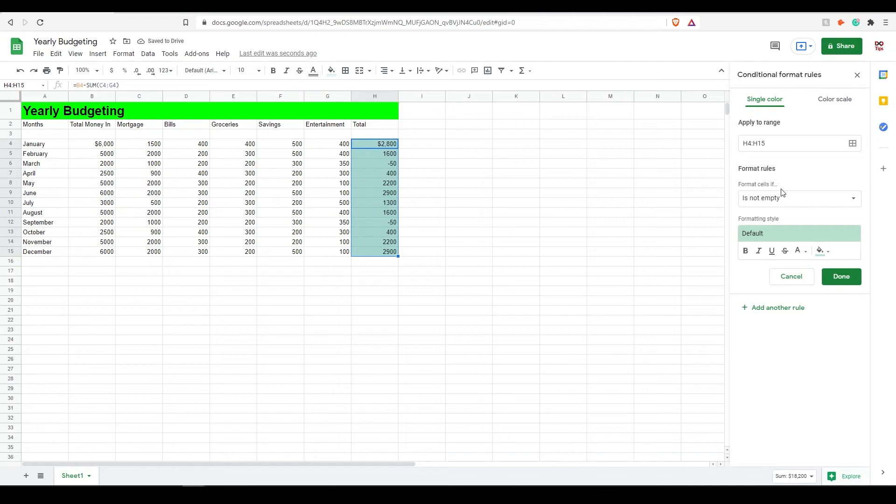
pyautogui.click(770, 203)
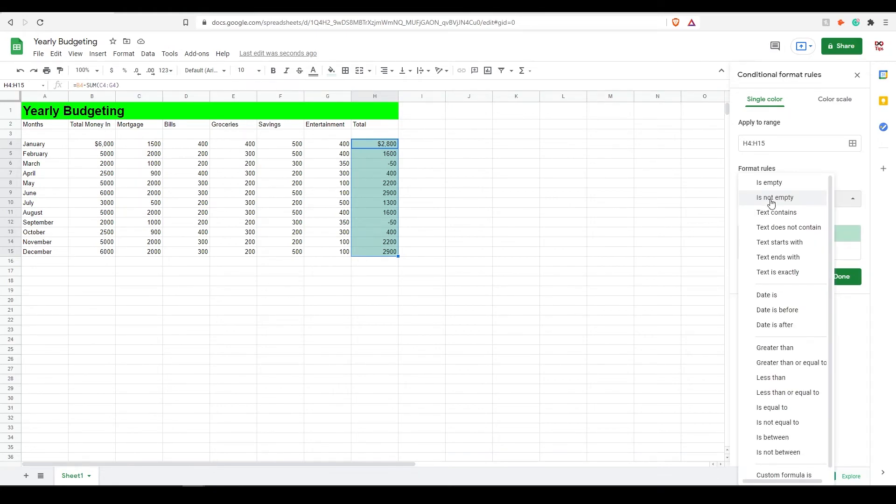
pyautogui.click(770, 378)
pyautogui.click(773, 219)
pyautogui.write('0')
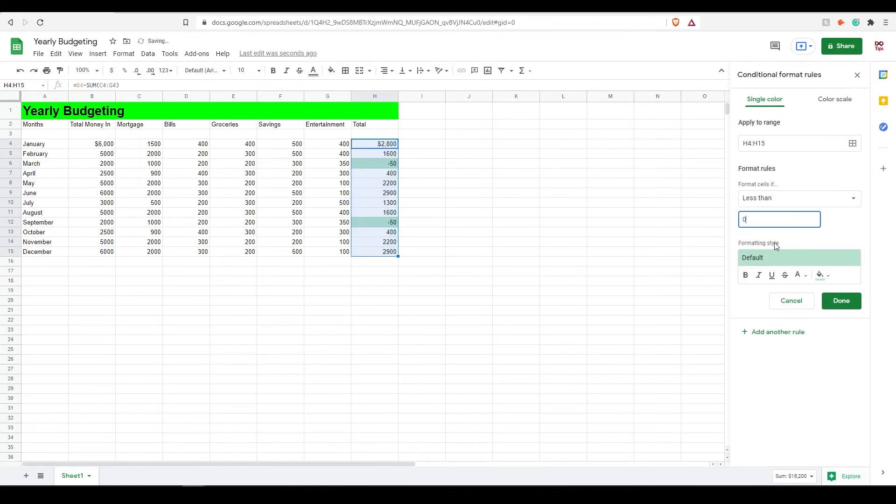
# Give the rule for negative totals a red fill colour and save the rule.
pyautogui.click(829, 278)
pyautogui.click(737, 319)
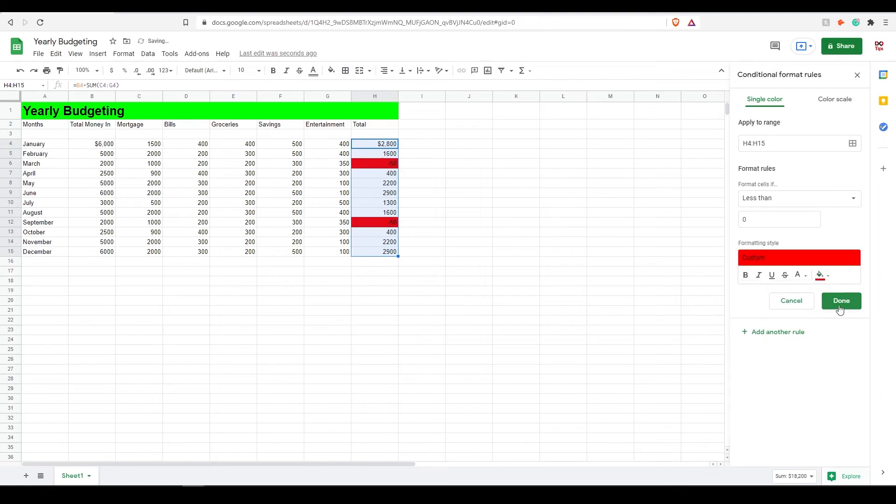
pyautogui.click(841, 302)
pyautogui.click(464, 273)
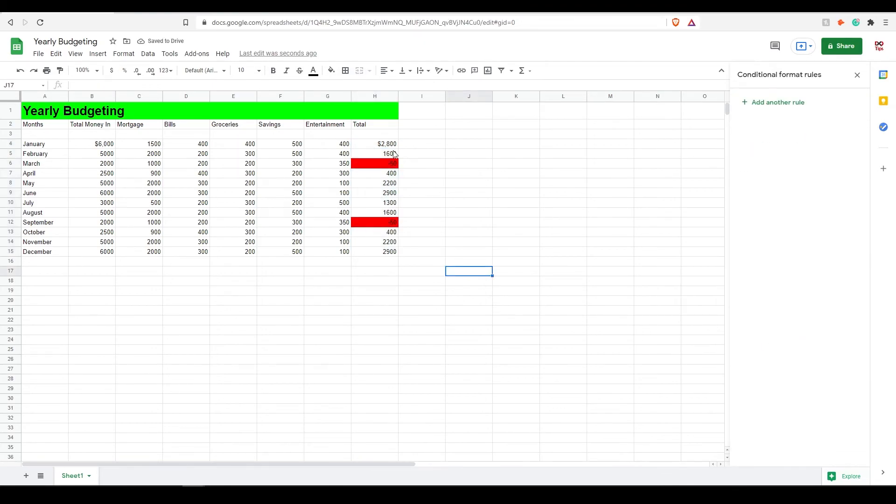
pyautogui.click(392, 170)
pyautogui.click(444, 254)
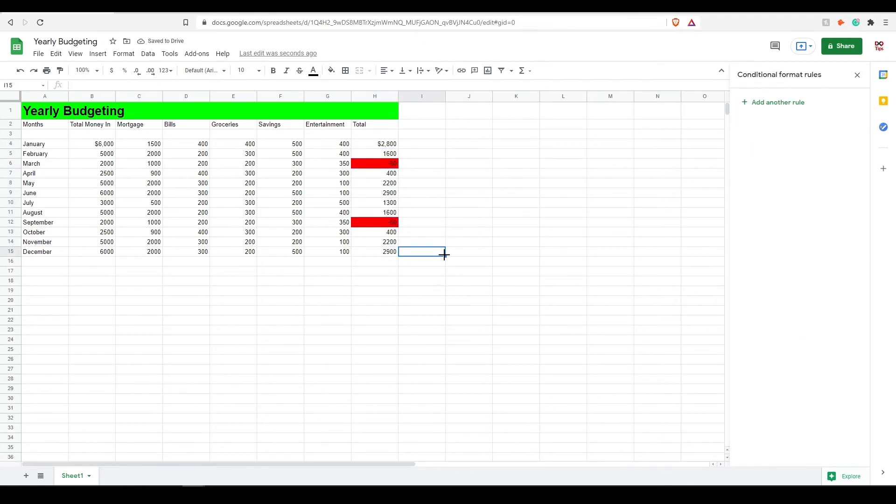